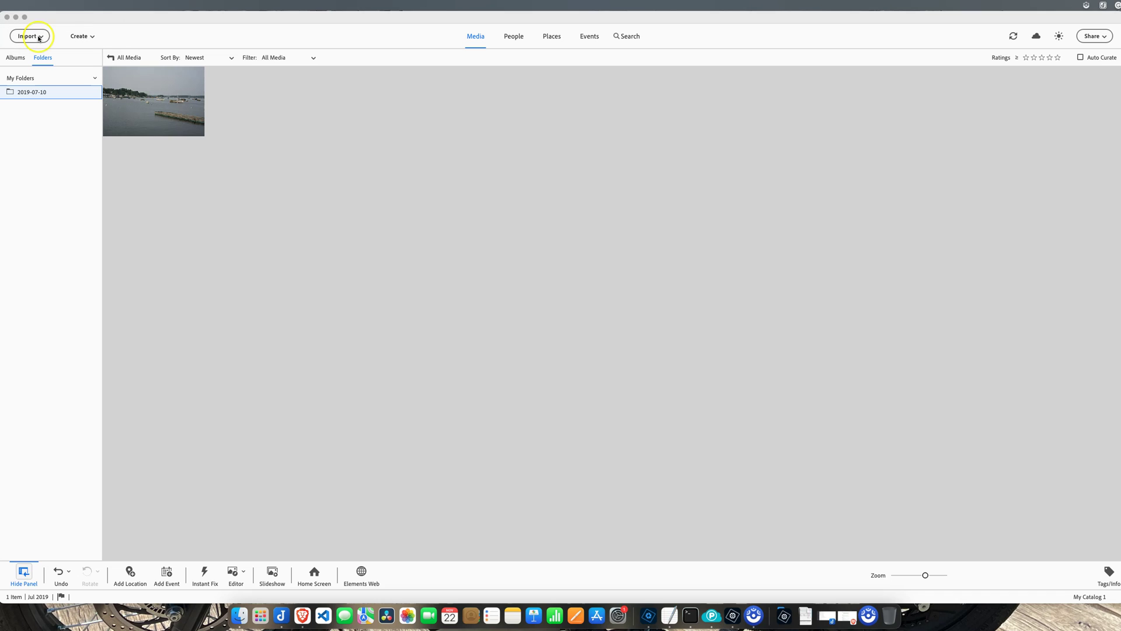
- Check the Organizer's version information from the Help options, then dismiss it
left_click(75, 17)
key("super+shift+slash")
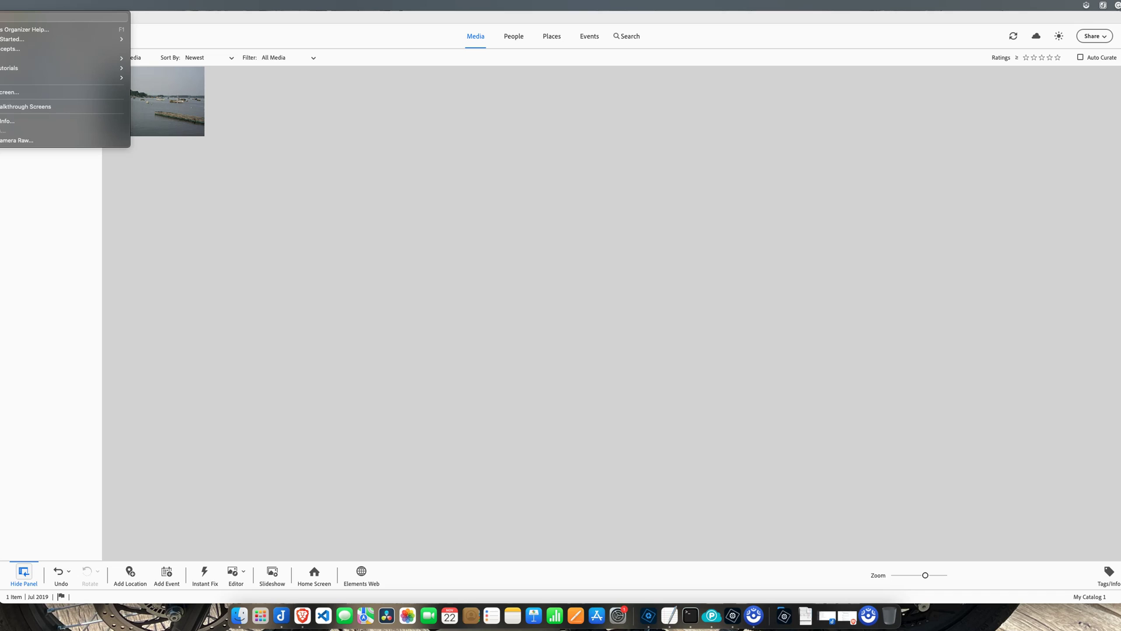
key("Escape")
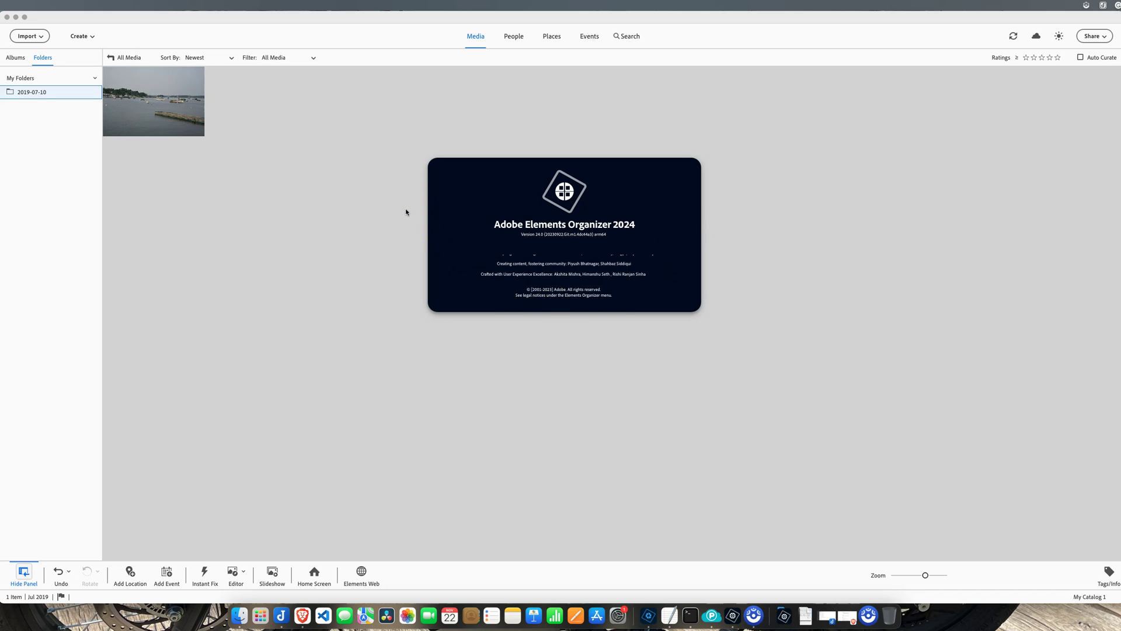
key("Escape")
left_click(431, 213)
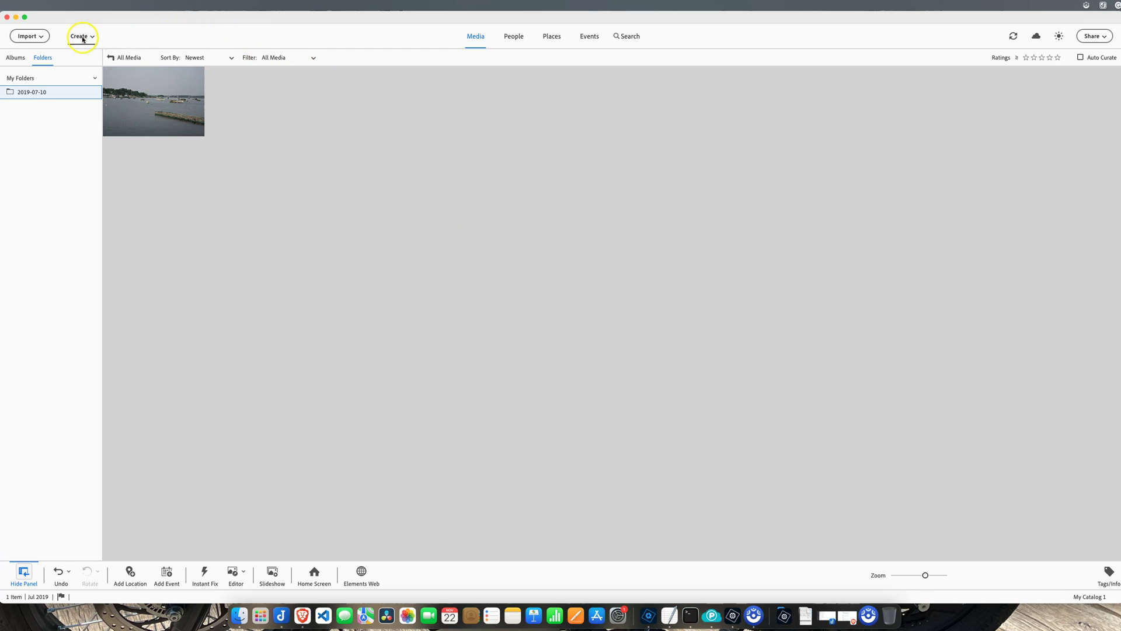
- Try importing the raw files DSC04072.ARW and DSC04073.ARW, then cancel the unreadable import
left_click(41, 35)
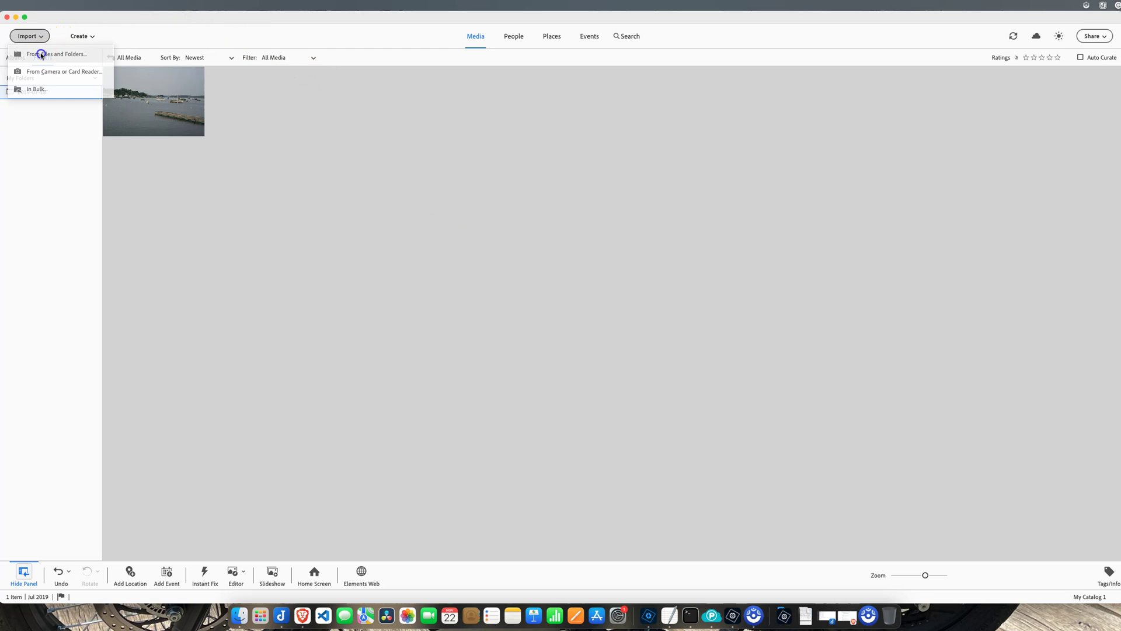
left_click(41, 54)
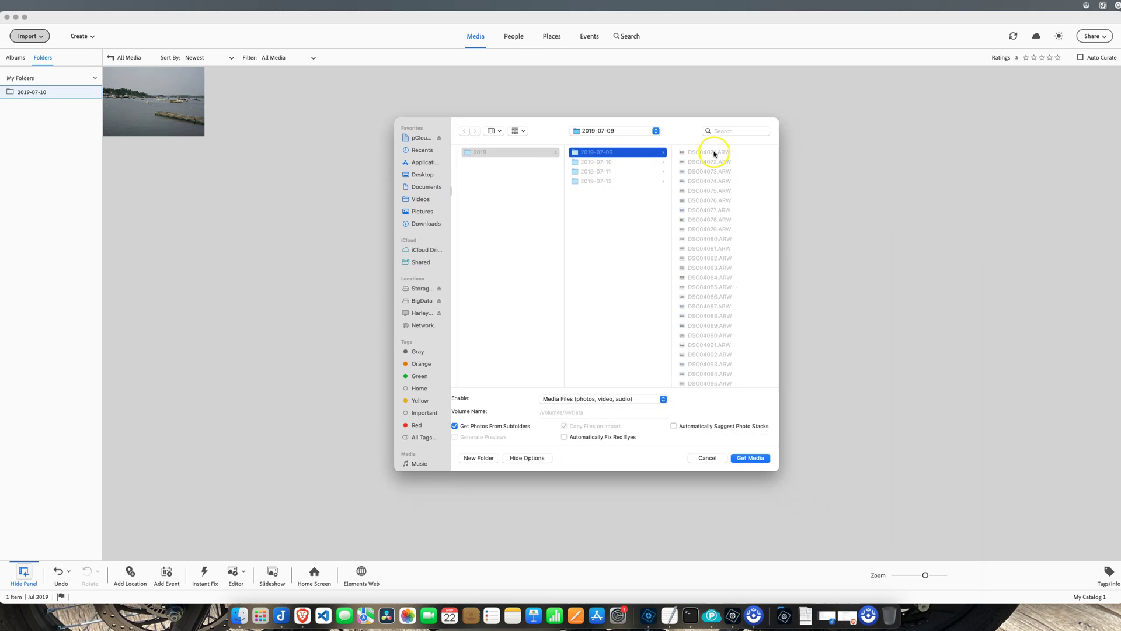
left_click(714, 162)
left_click(717, 176)
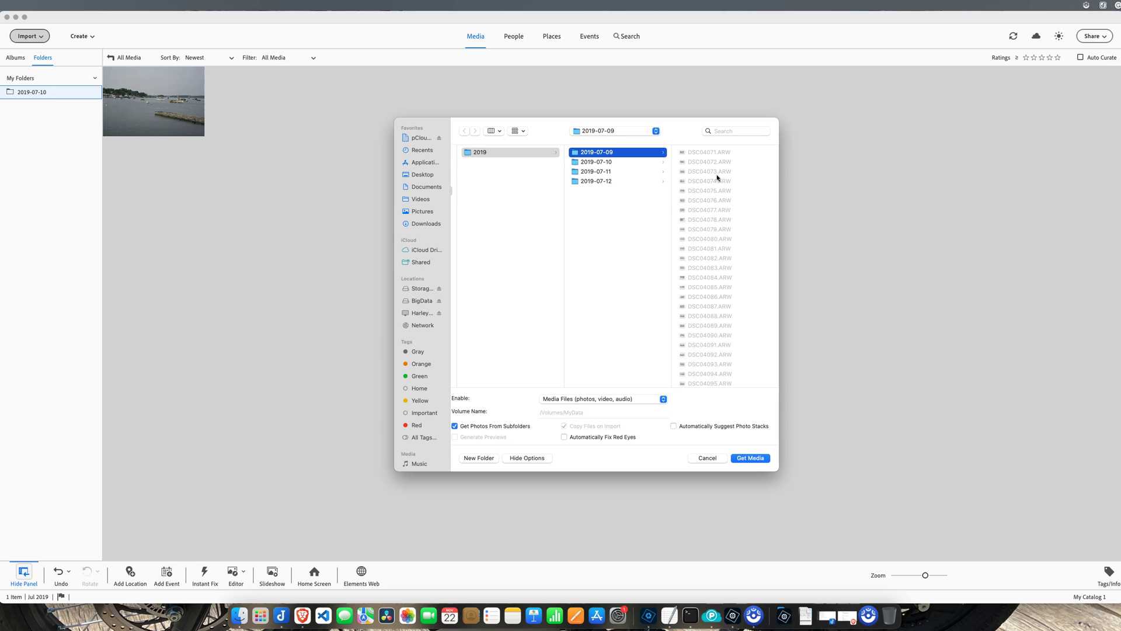
left_click(700, 459)
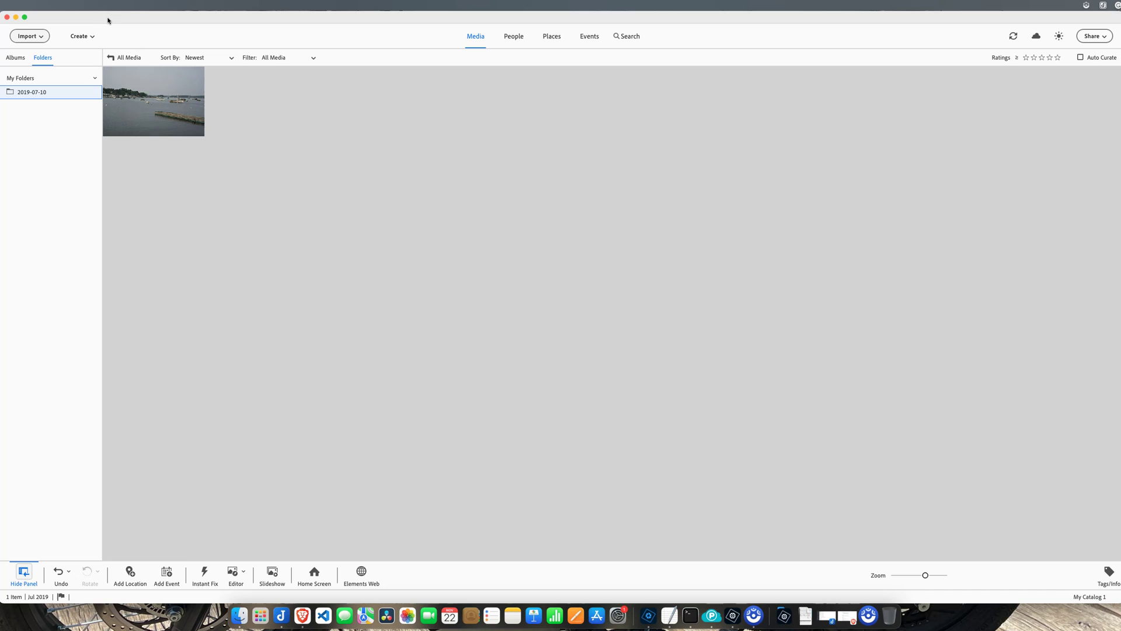
- Launch the Camera Raw update installer from Help, authorizing it with the administrator password
key("super+shift+slash")
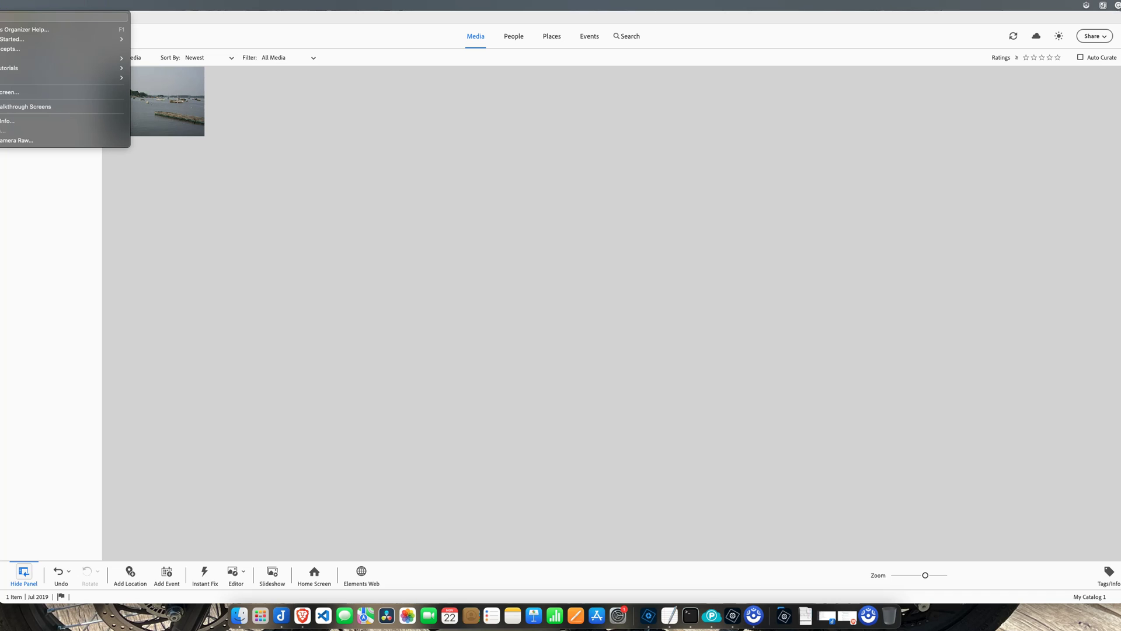
left_click(2, 141)
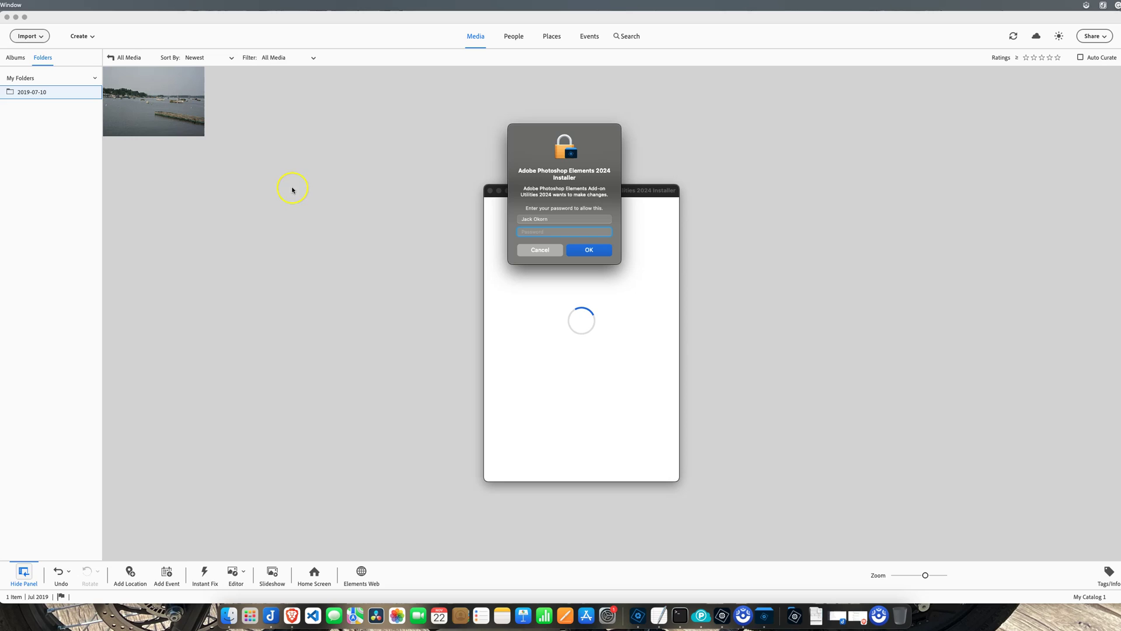
type("********")
key("Return")
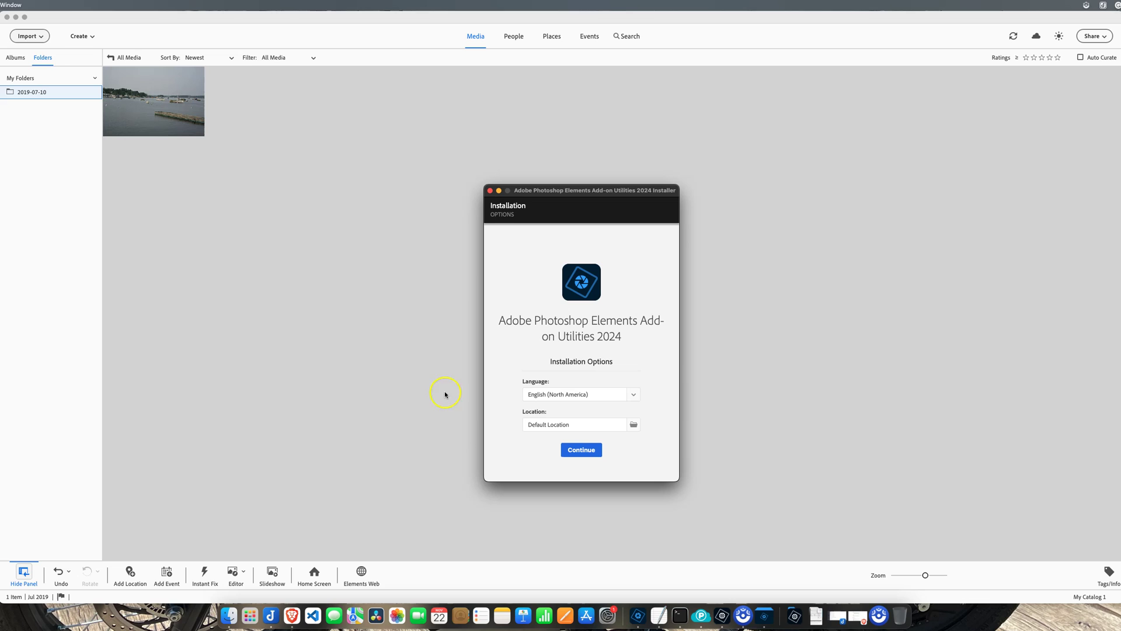
- Start installing with English (North America) and Default Location, then return to the Organizer to quit it
left_click(572, 457)
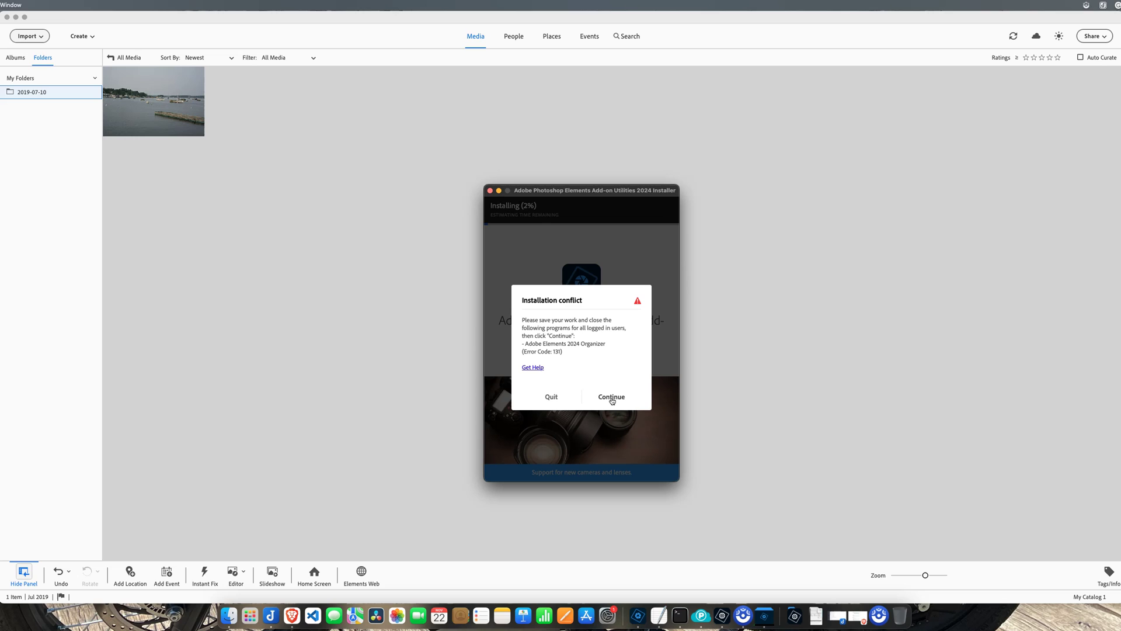
left_click(612, 397)
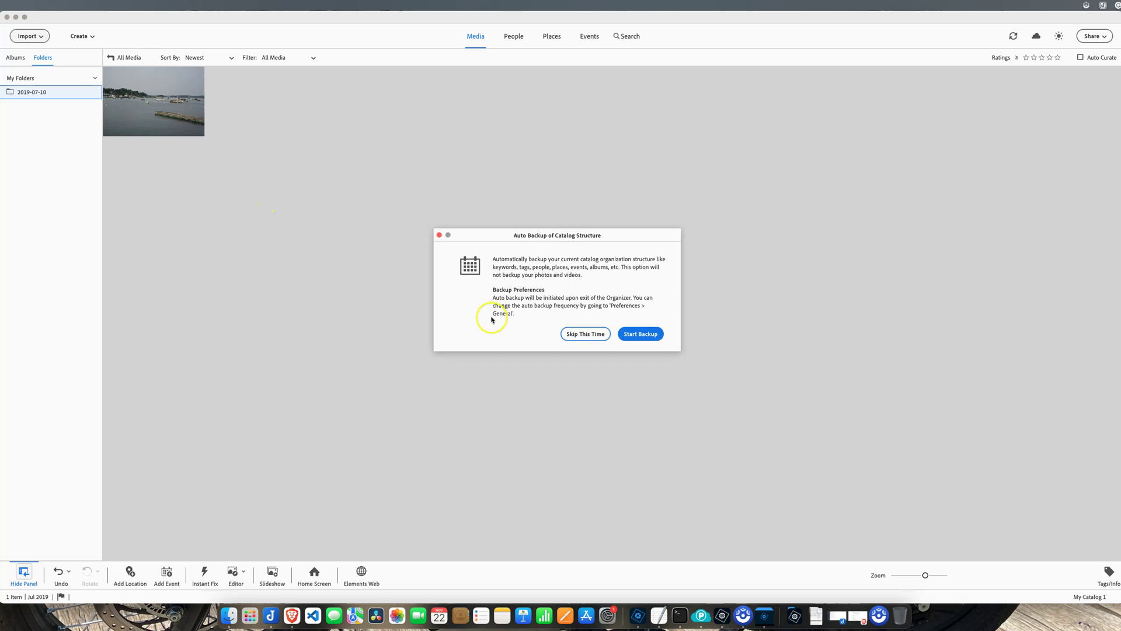
- Skip the catalog backup so the Organizer closes, resume the install, and minimize Terminal
left_click(577, 336)
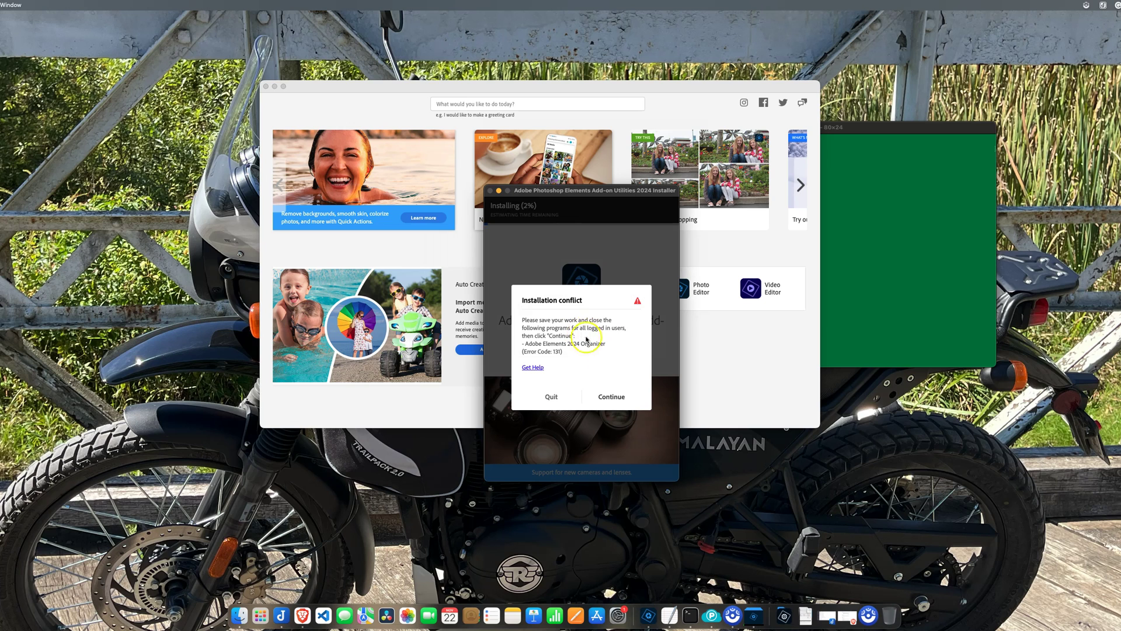
left_click(611, 398)
left_click(832, 154)
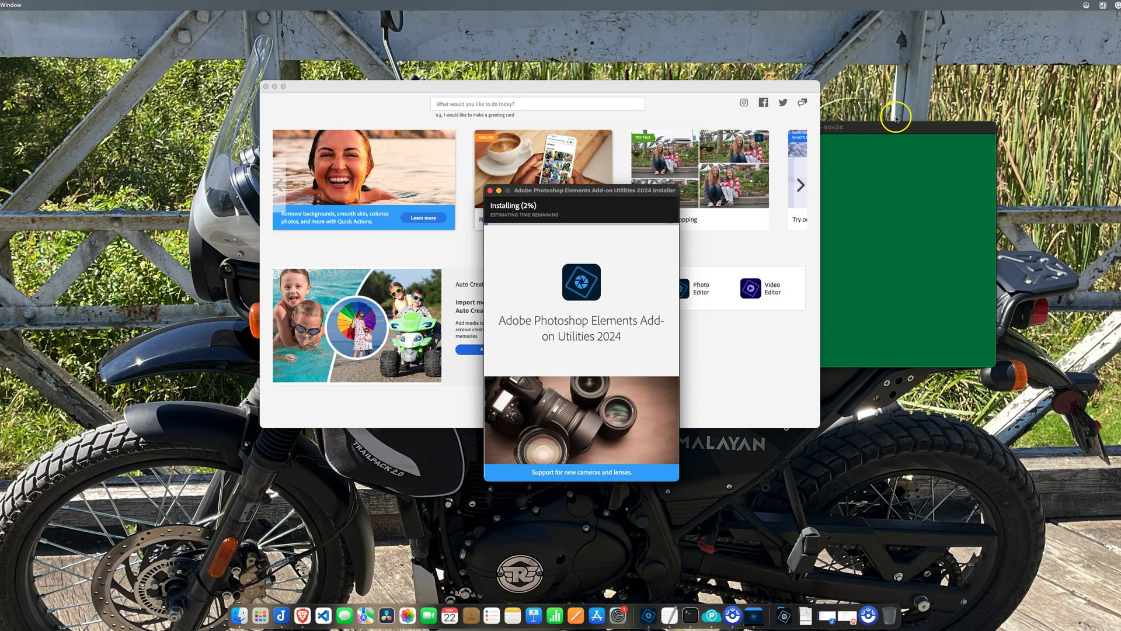
left_click(621, 127)
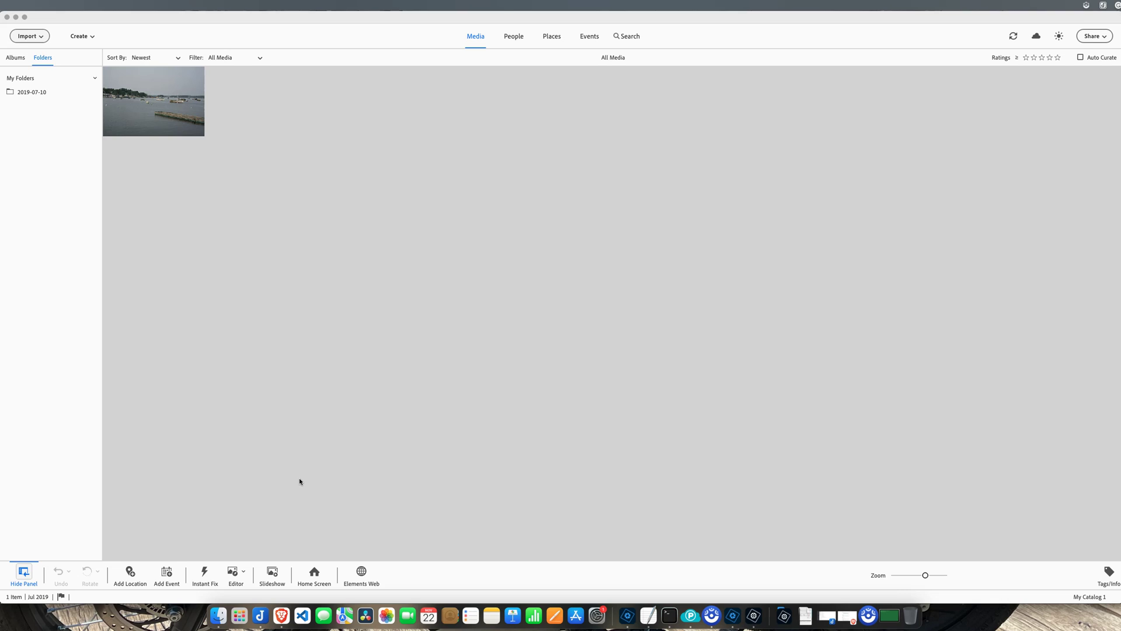
- Import the 25 raw photos DSC04071.ARW through DSC04095.ARW from Files and Folders
left_click(301, 475)
left_click(26, 36)
left_click(29, 53)
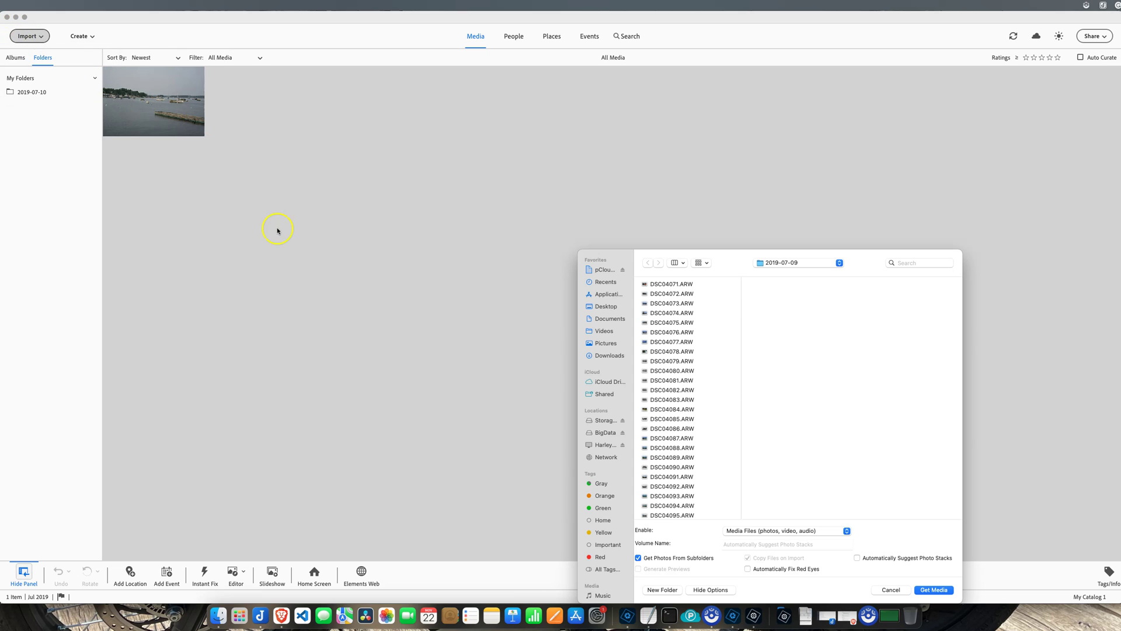
left_click_drag(724, 262, 567, 124)
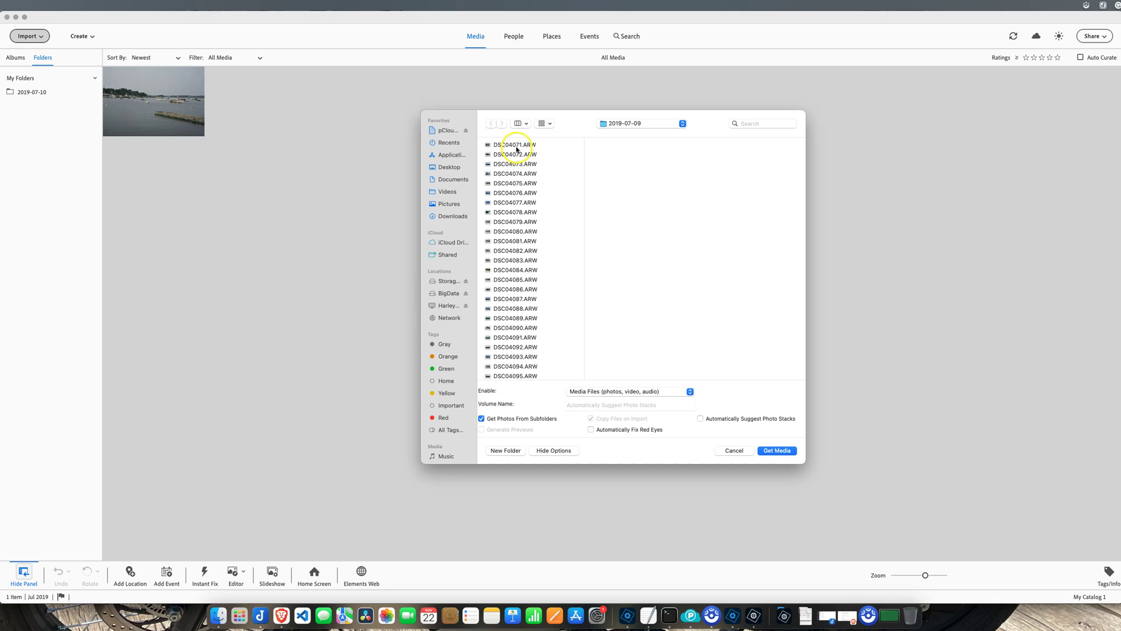
left_click(516, 147)
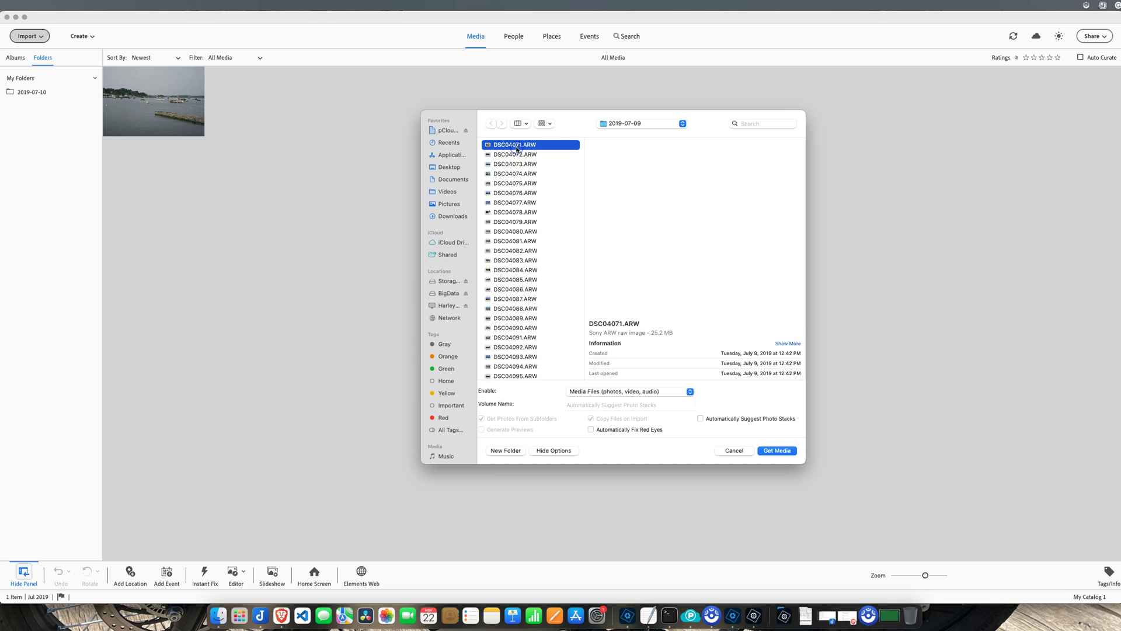
left_click(516, 376, "shift")
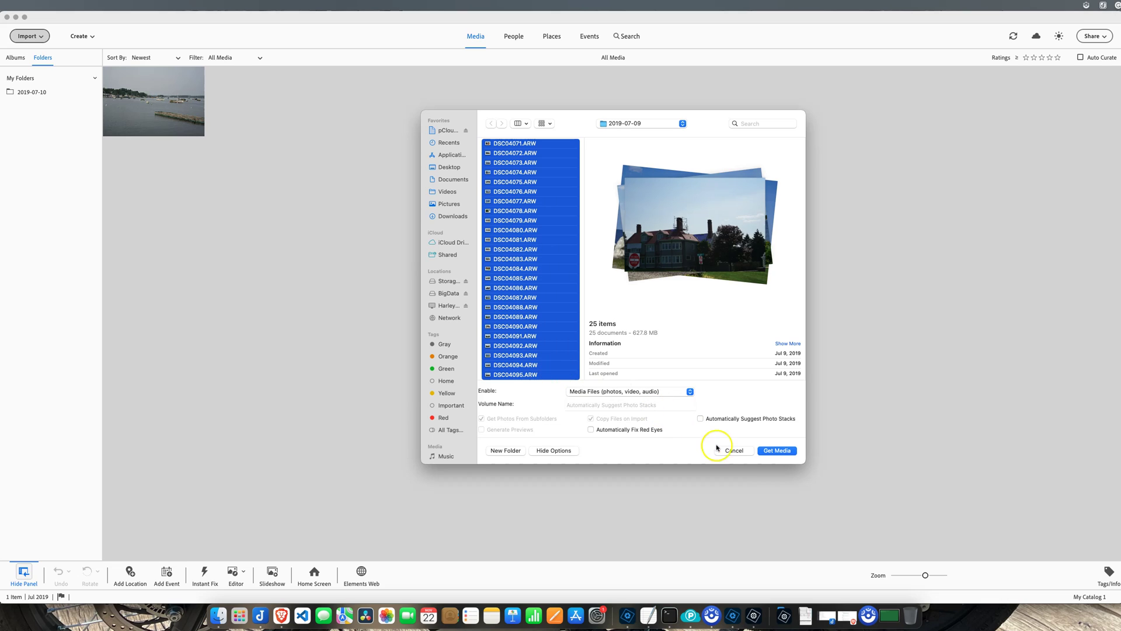
left_click(777, 451)
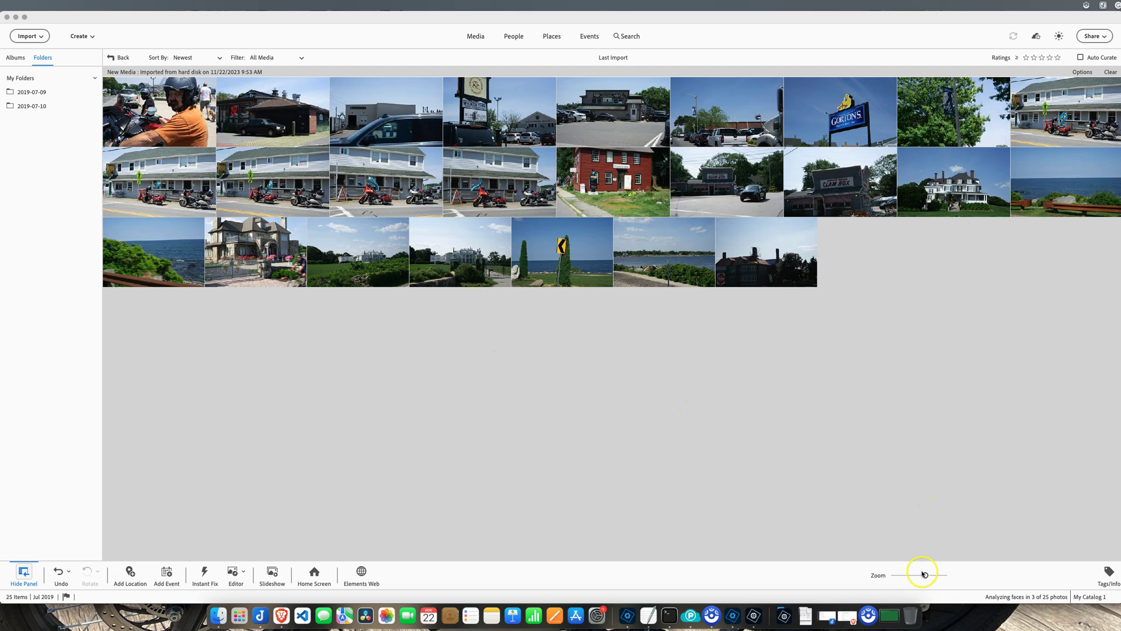
- Enlarge the grid thumbnails and open the motorcycle storefront photo, 10 of 25, full view
left_click_drag(924, 575, 932, 576)
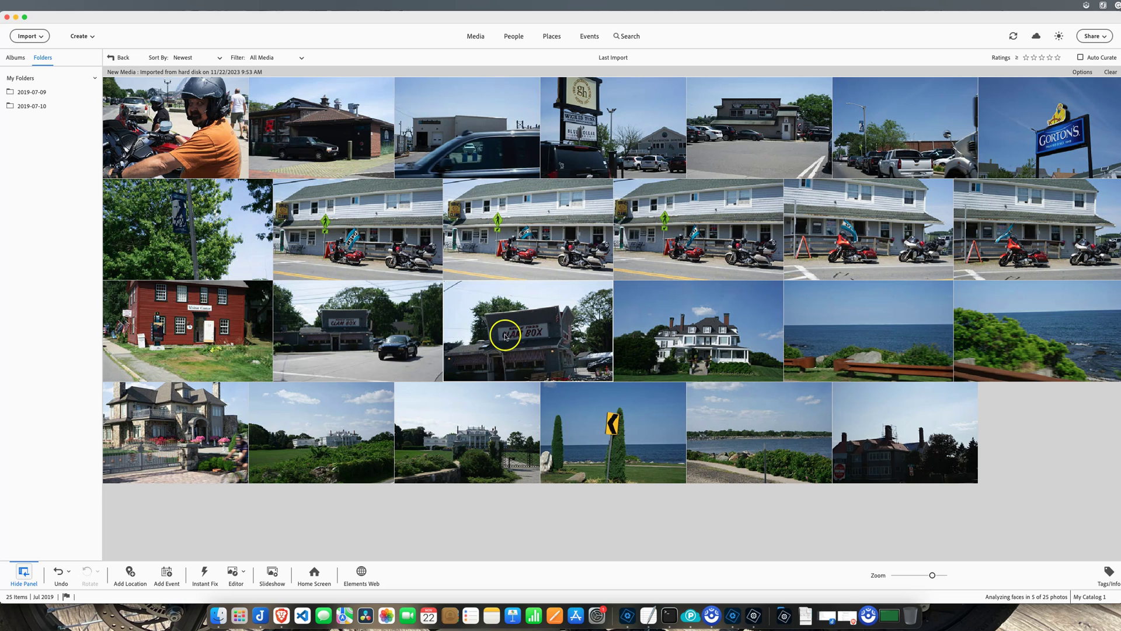
double_click(532, 240)
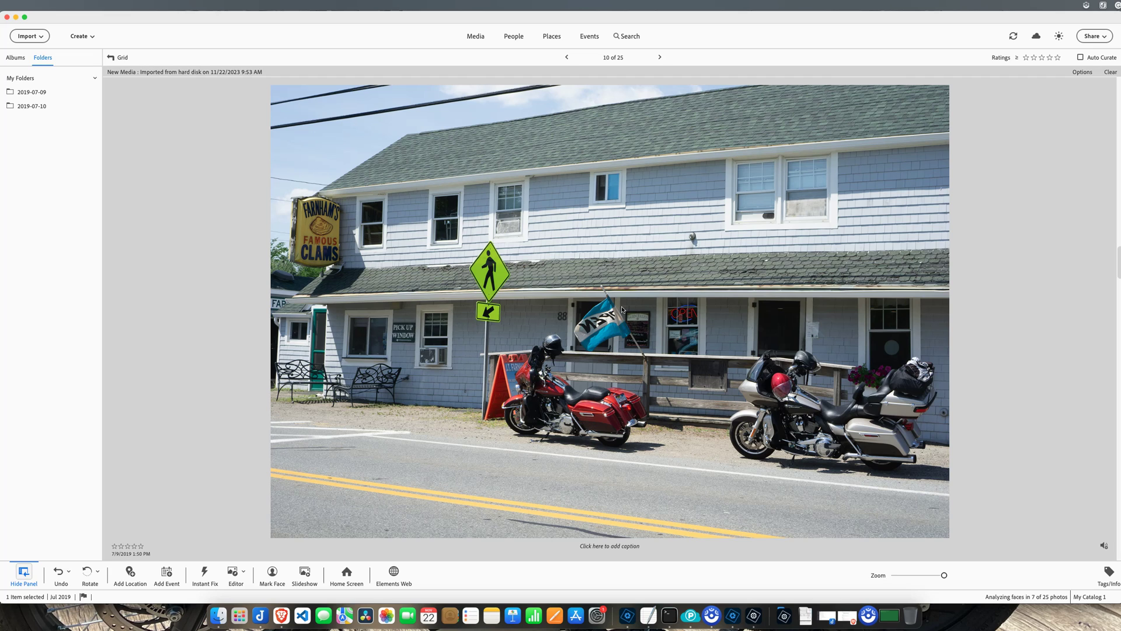
left_click(623, 309)
left_click(555, 208)
right_click(555, 209)
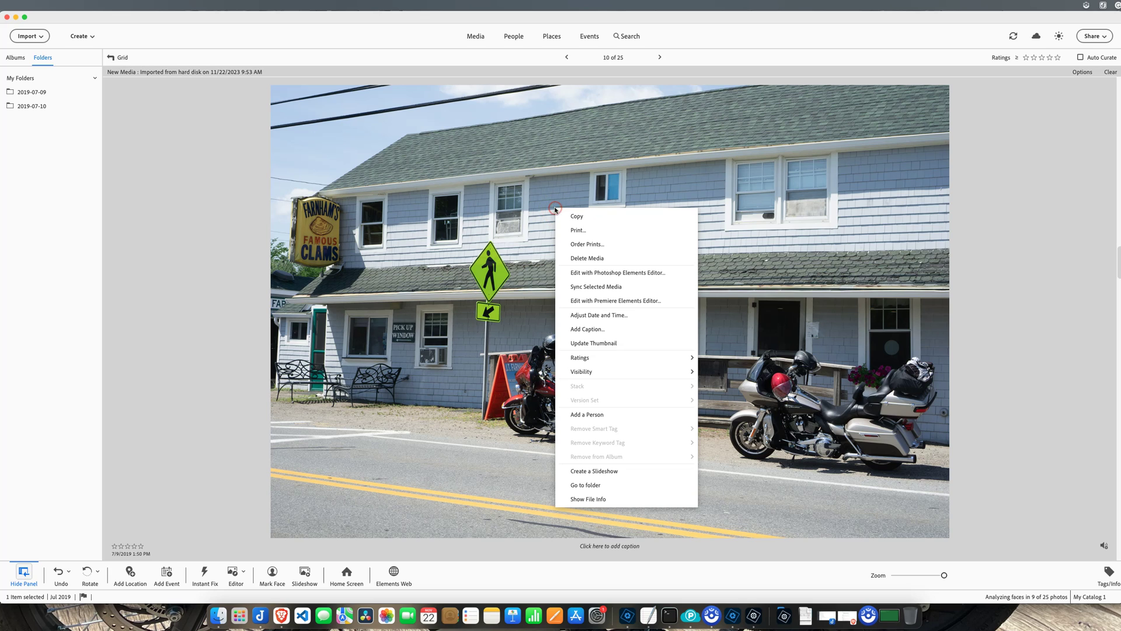
left_click(583, 273)
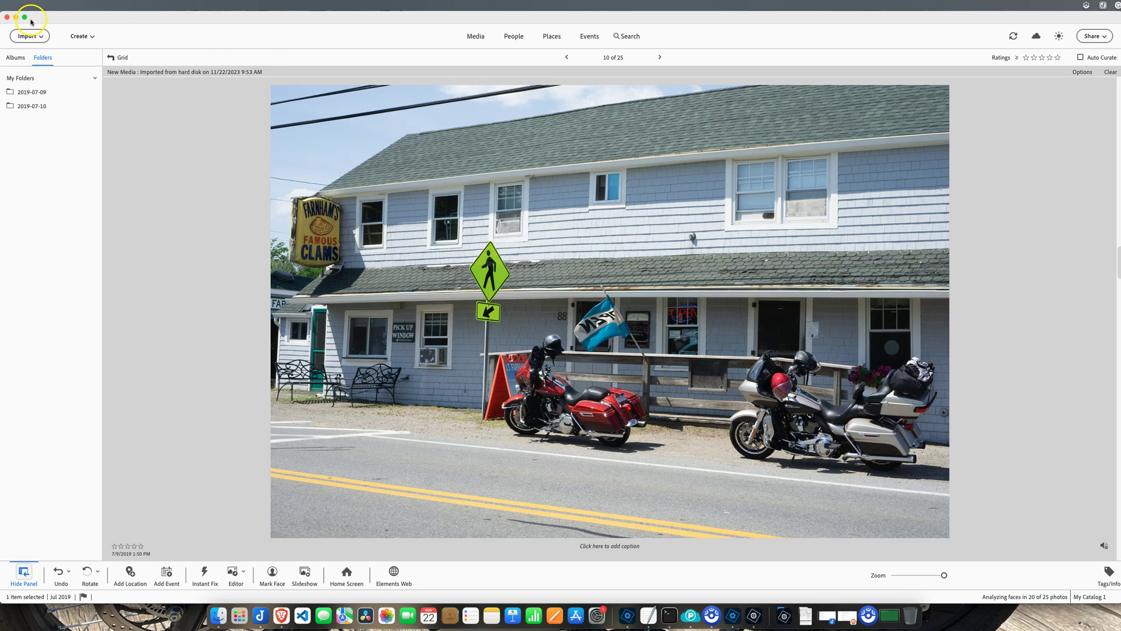
left_click(3, 5)
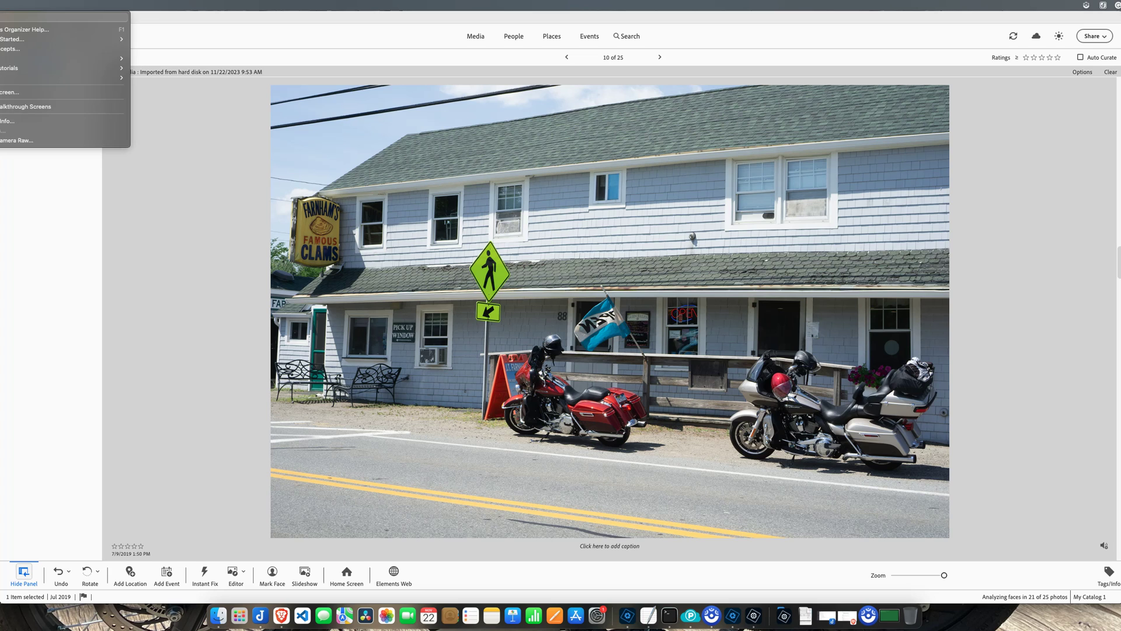
left_click(28, 141)
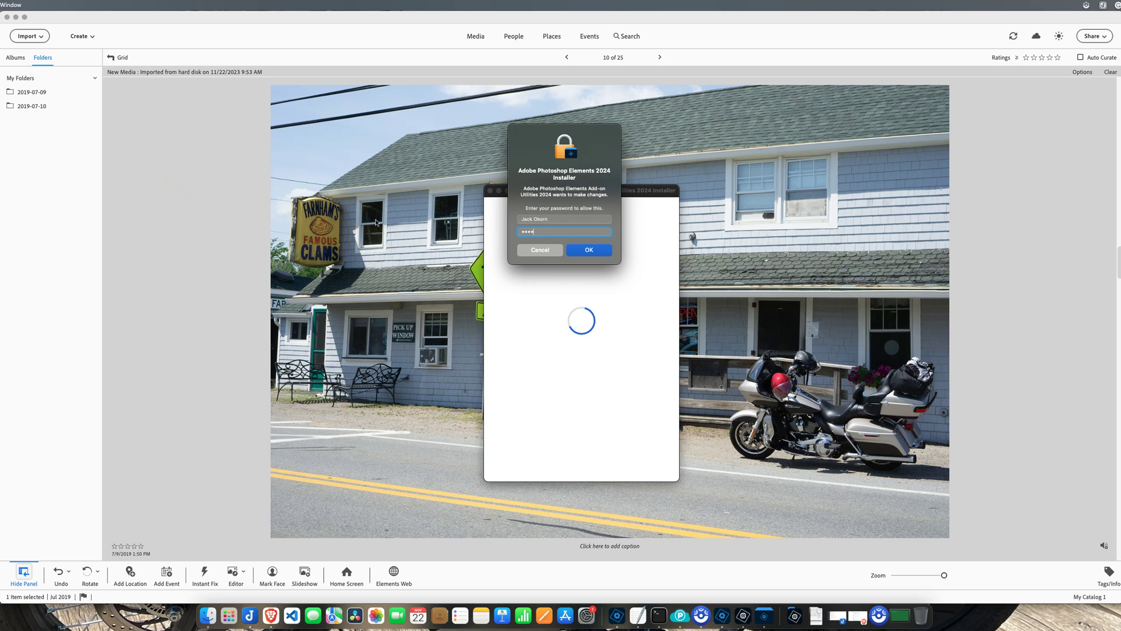
key("Escape")
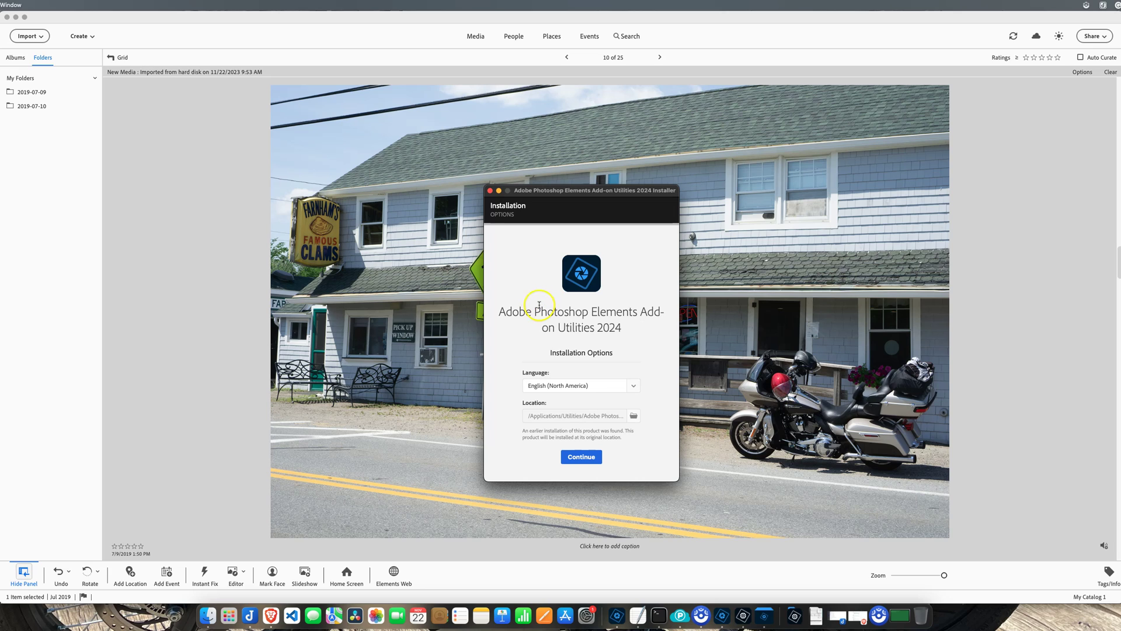
left_click(491, 193)
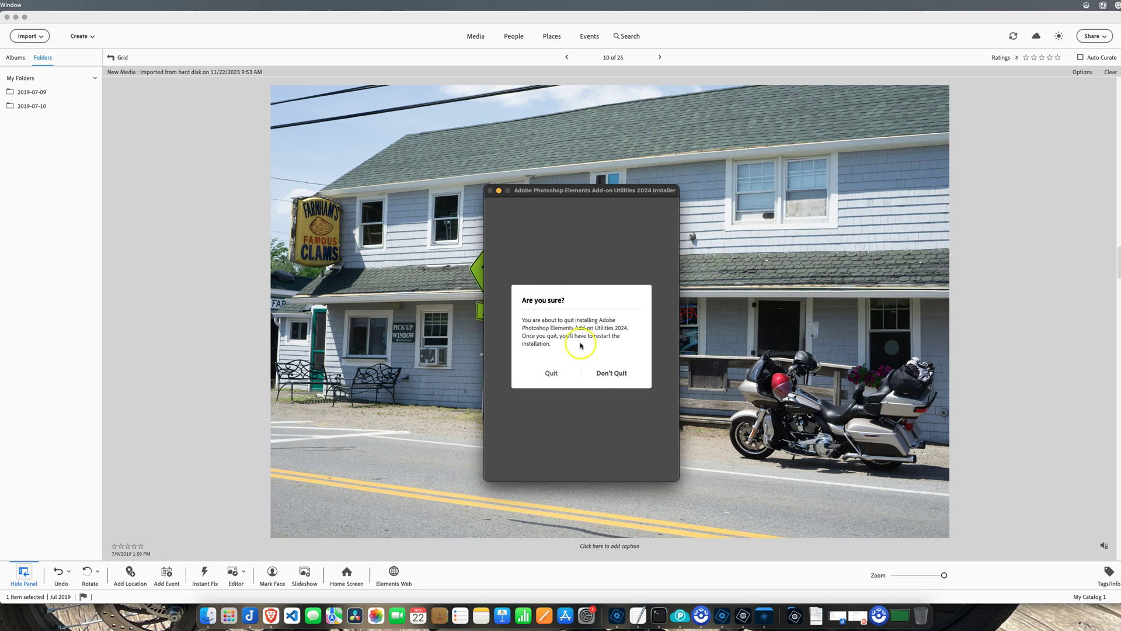
left_click(553, 374)
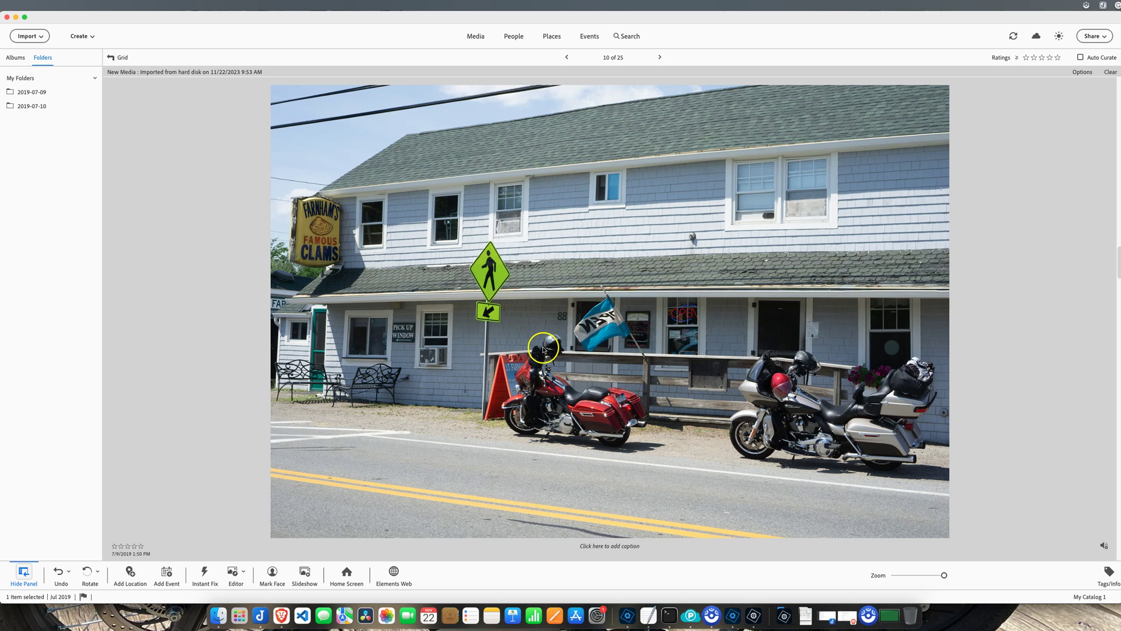